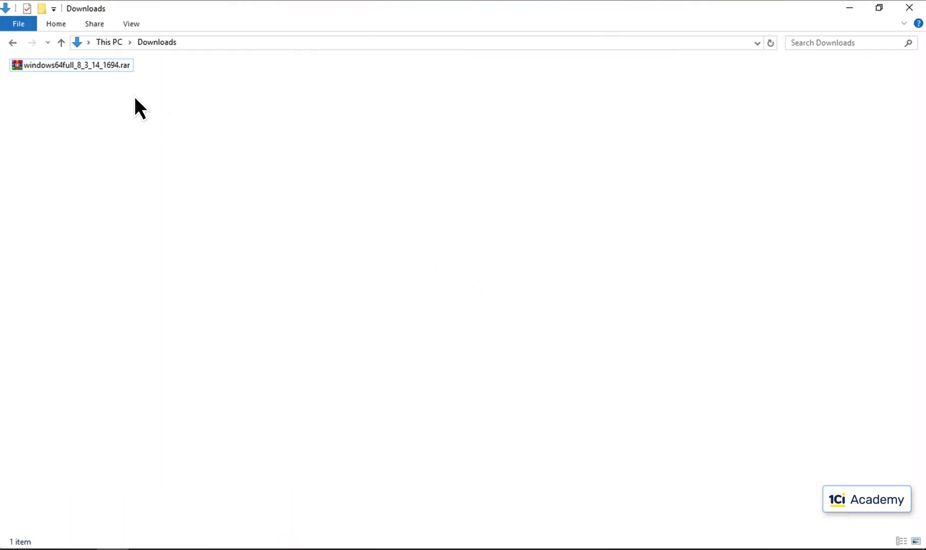
Step: Extract windows64full_8_3_14_1694.rar into a same-named folder beside it in Downloads
click(80, 65)
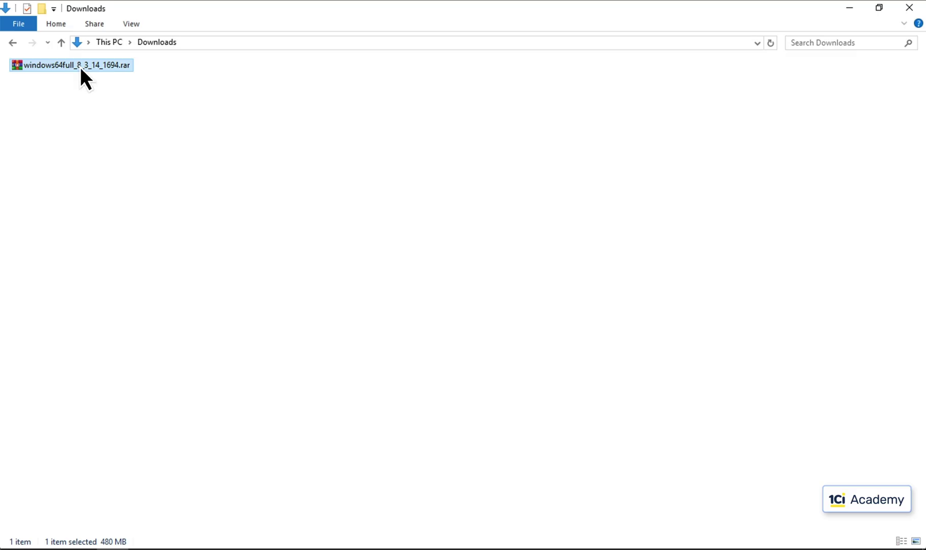
double_click(81, 66)
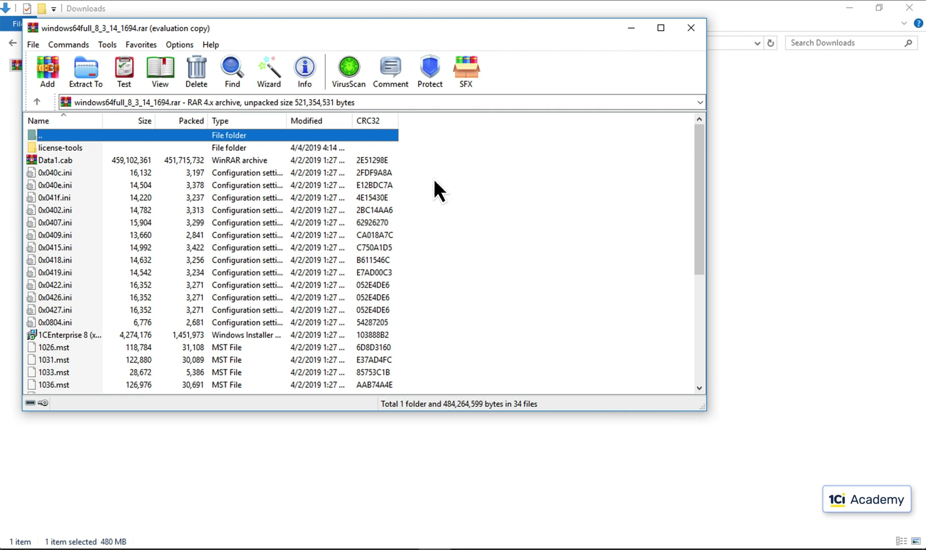
click(86, 72)
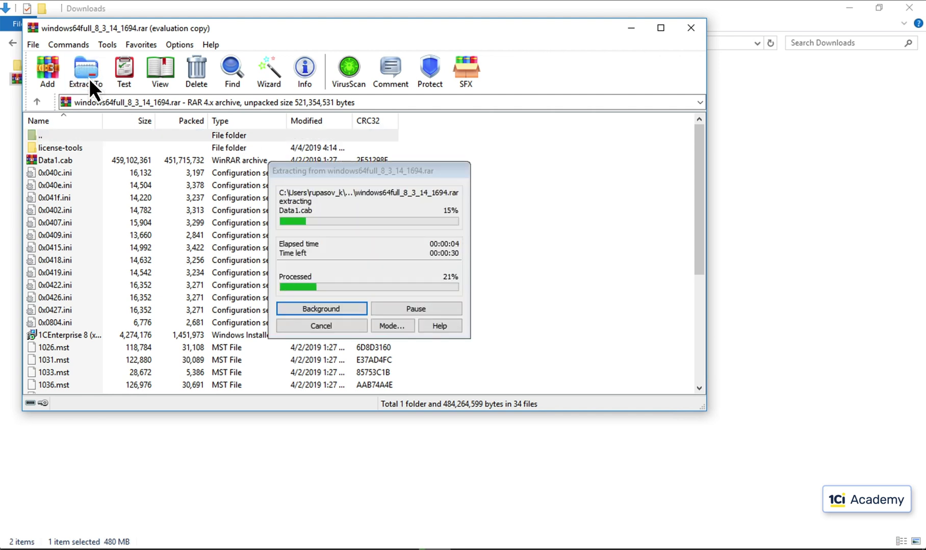
Step: Close WinRAR and run setup.exe from the extracted windows64full_8_3_14_1694 folder
click(692, 28)
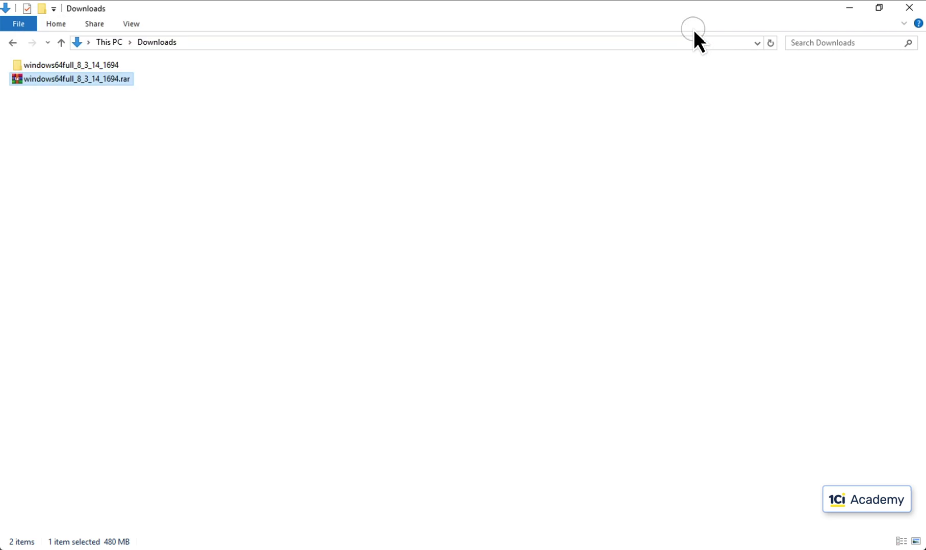
double_click(58, 65)
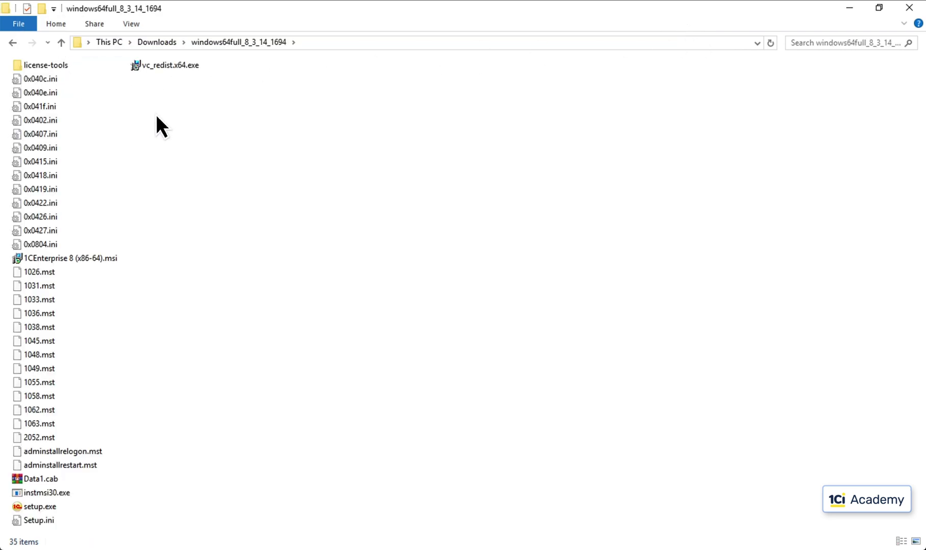
double_click(36, 511)
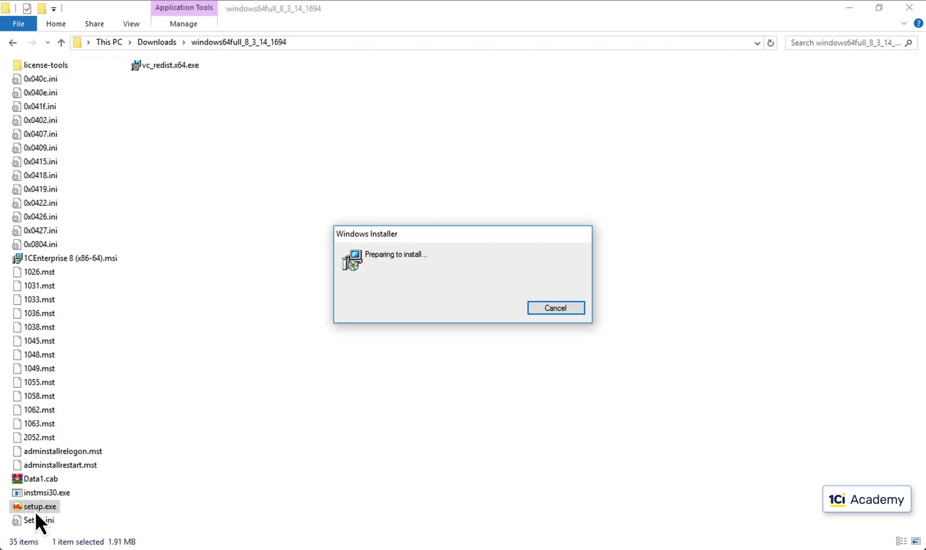
Step: Install 1C:Enterprise 8 (x86-64) with default features, skipping the HASP driver and readme
click(541, 388)
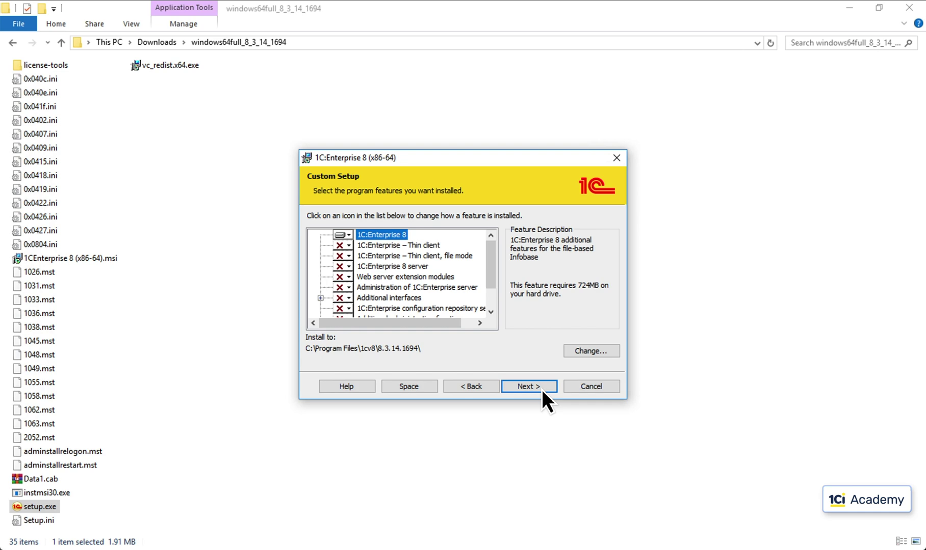
click(528, 386)
click(541, 387)
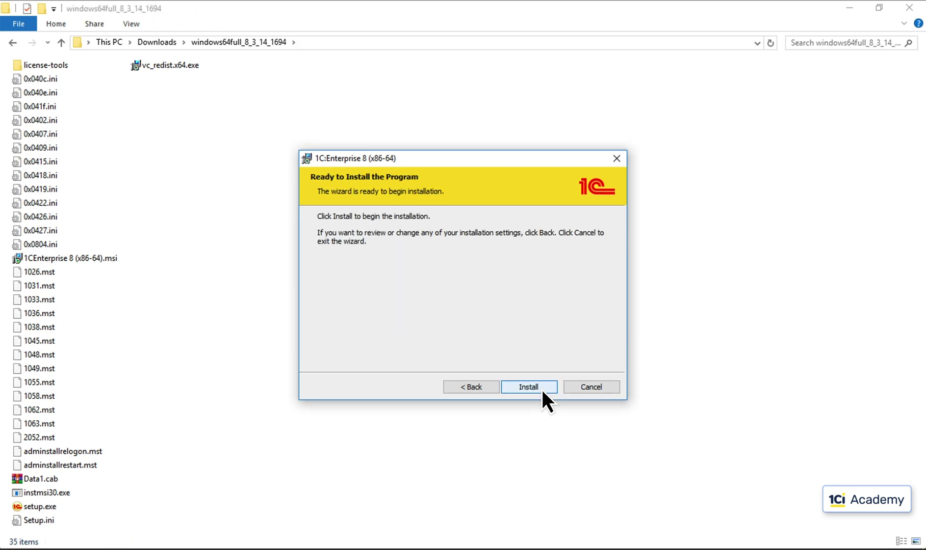
click(541, 388)
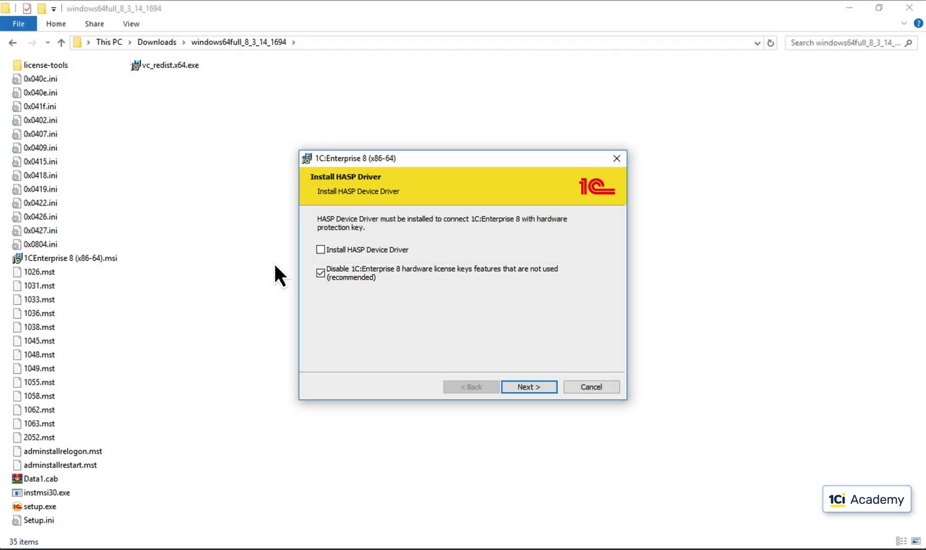
click(530, 387)
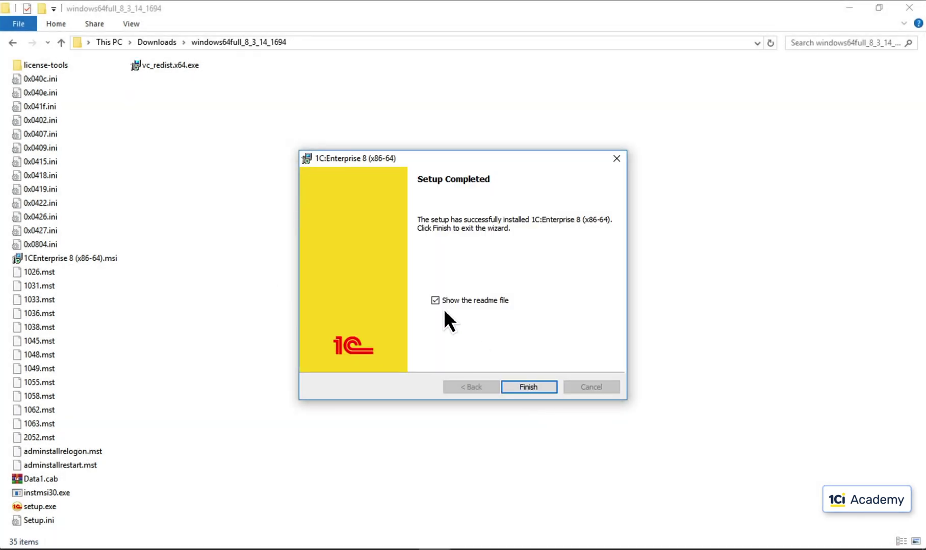
click(435, 301)
click(528, 385)
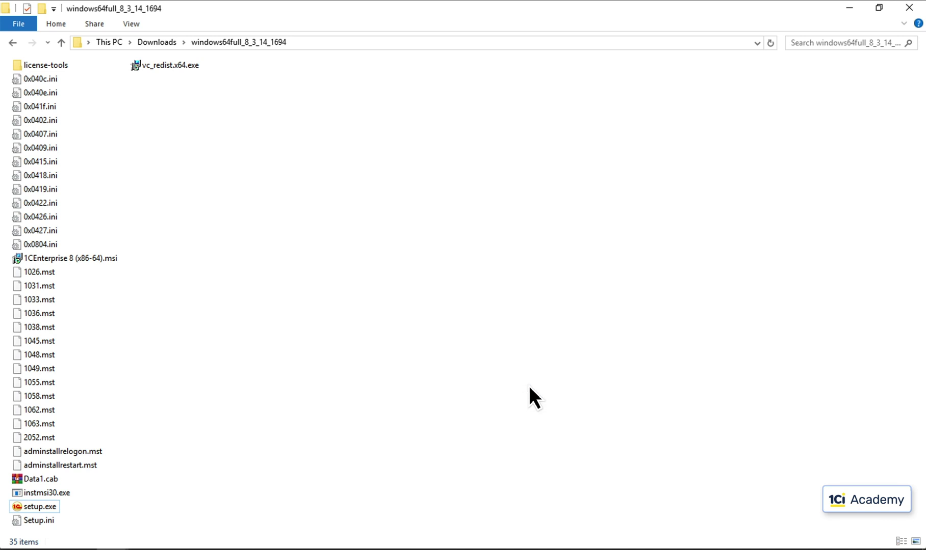
Step: Check C:\Program Files\1cv8\8.3.14.1694\bin, then open the 1cv8\common folder
click(363, 41)
text(C:\Program Files)
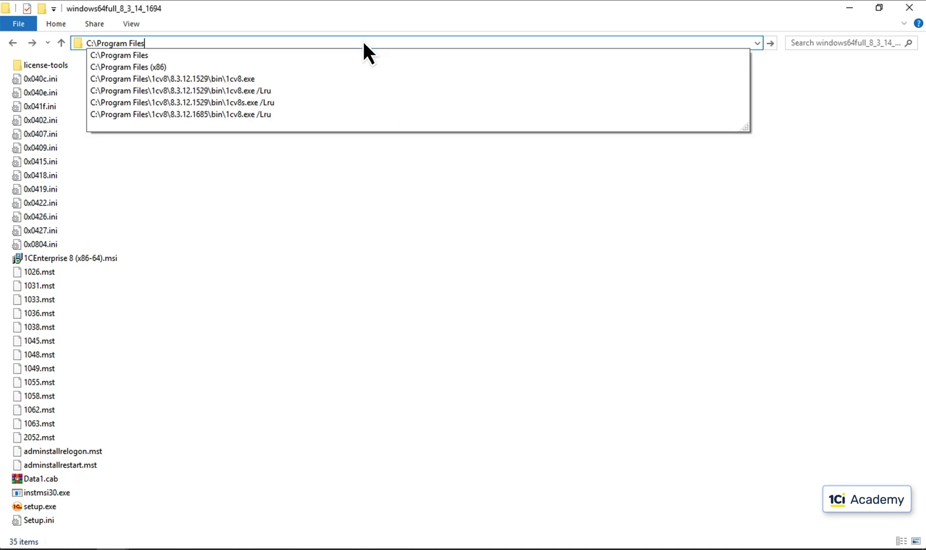
key(Return)
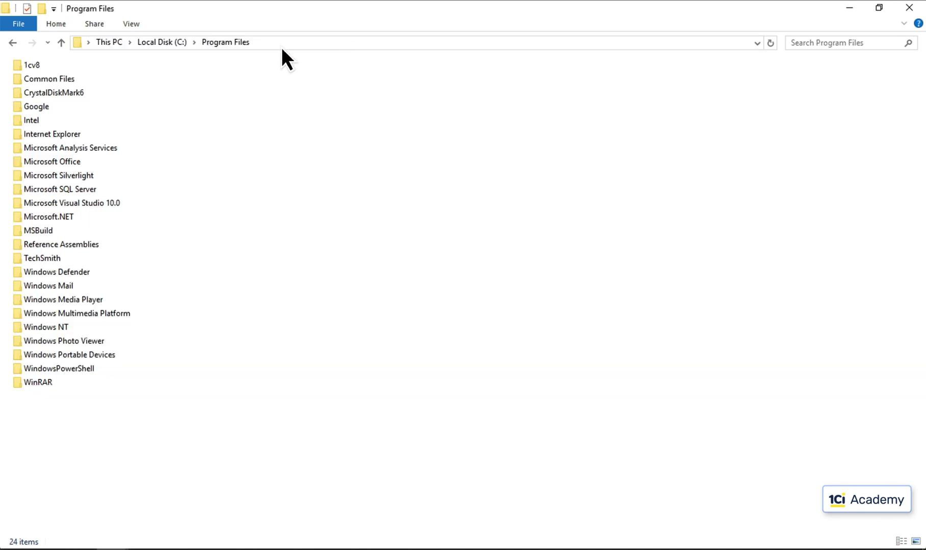
double_click(28, 65)
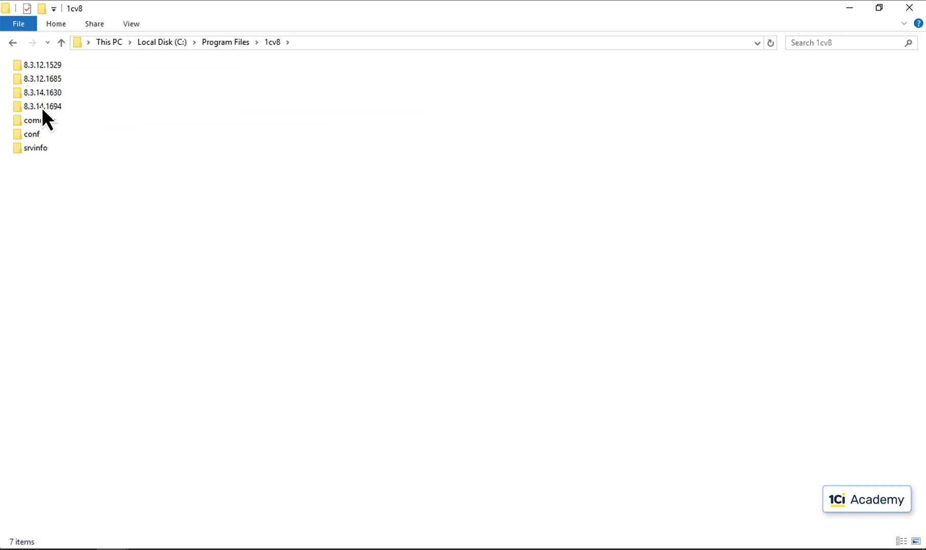
double_click(41, 108)
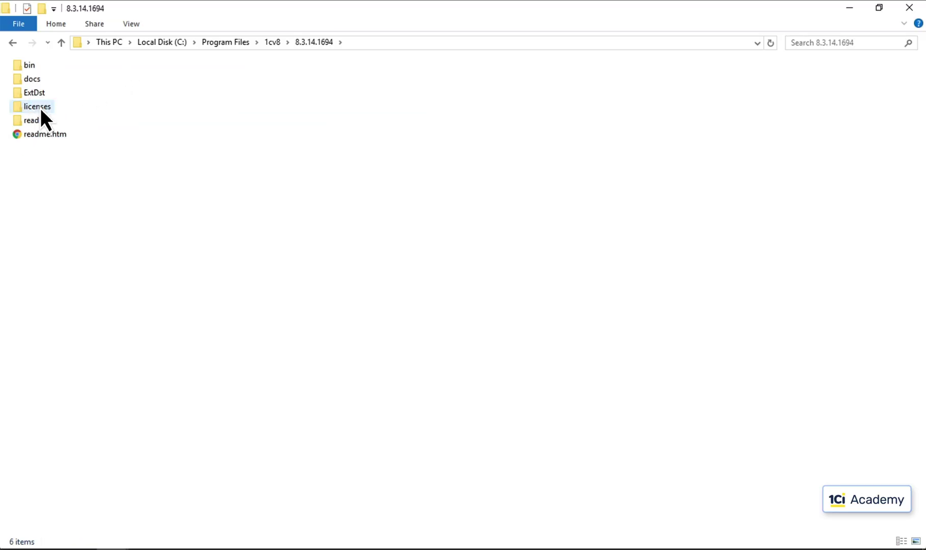
double_click(34, 67)
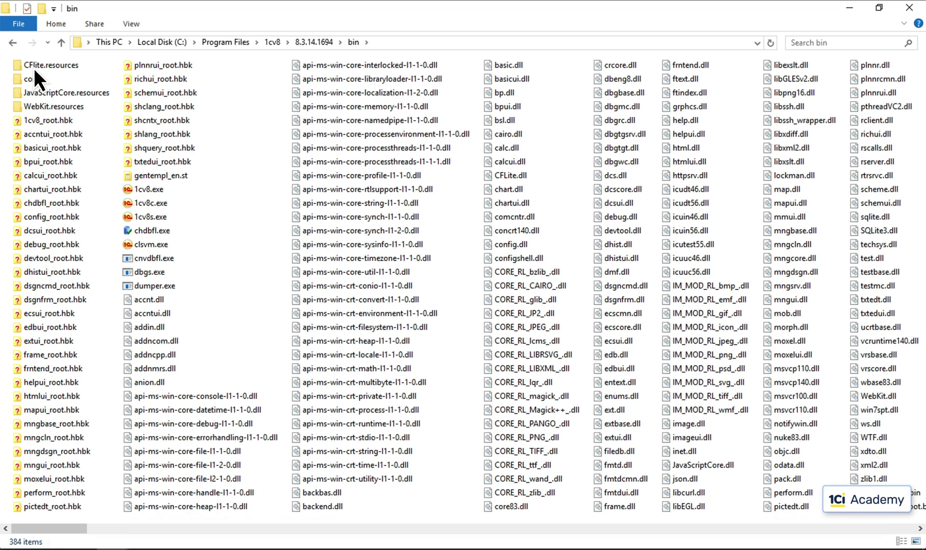
click(279, 49)
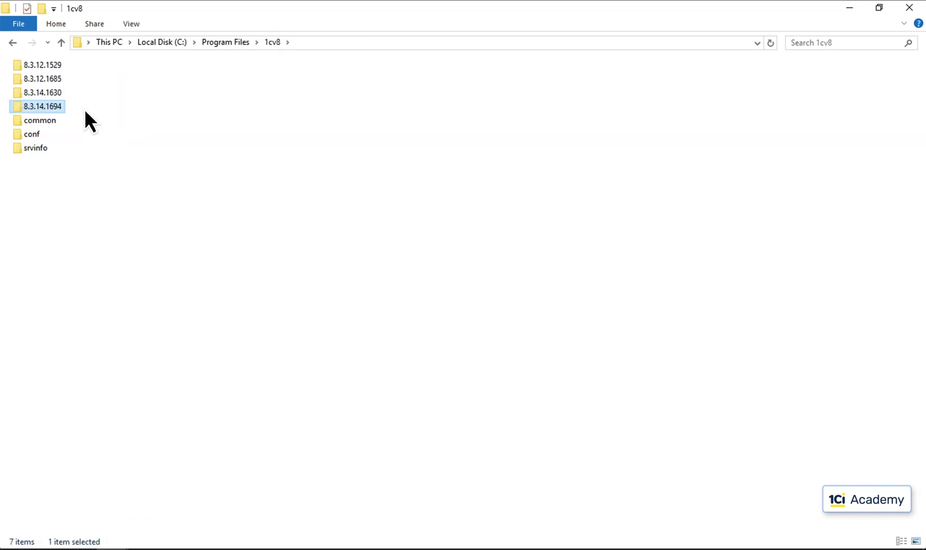
double_click(39, 124)
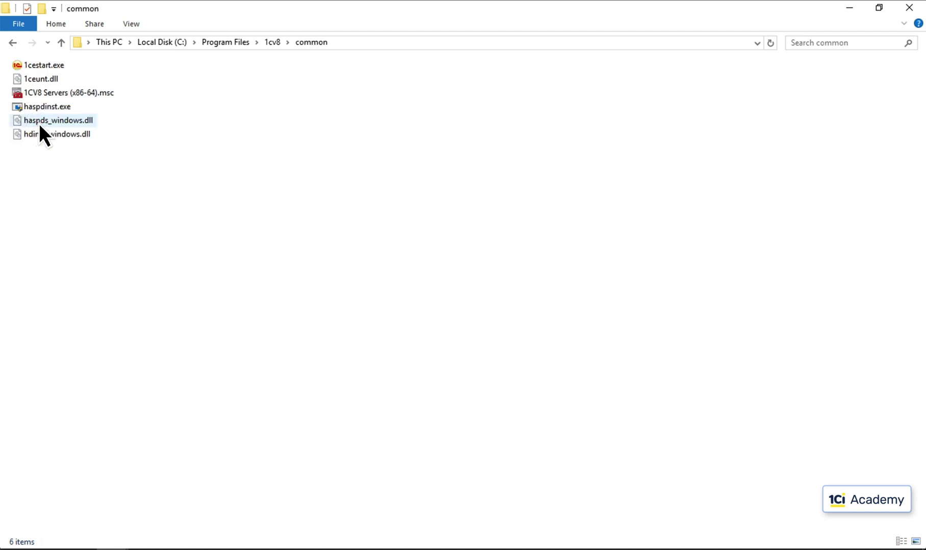
Step: Run 1cestart.exe and start creating a new infobase without a configuration
double_click(39, 69)
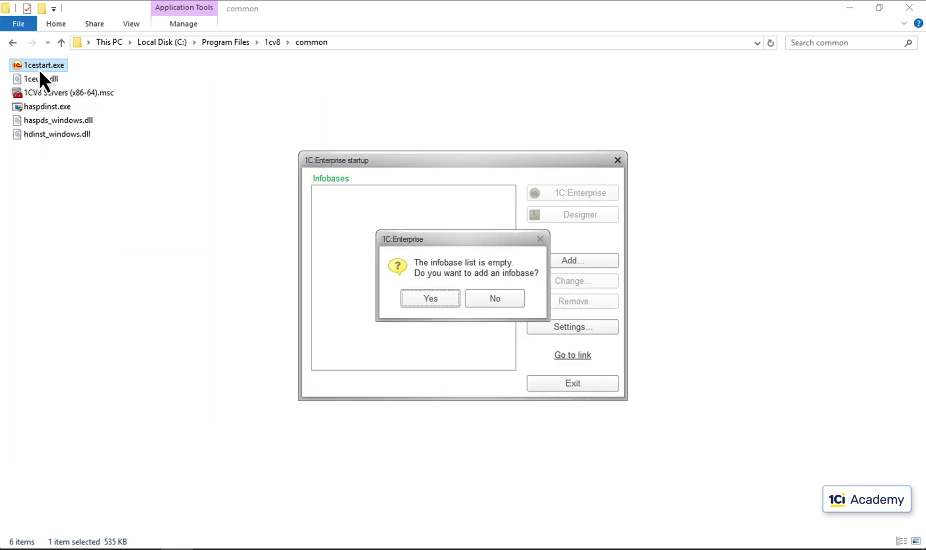
click(438, 302)
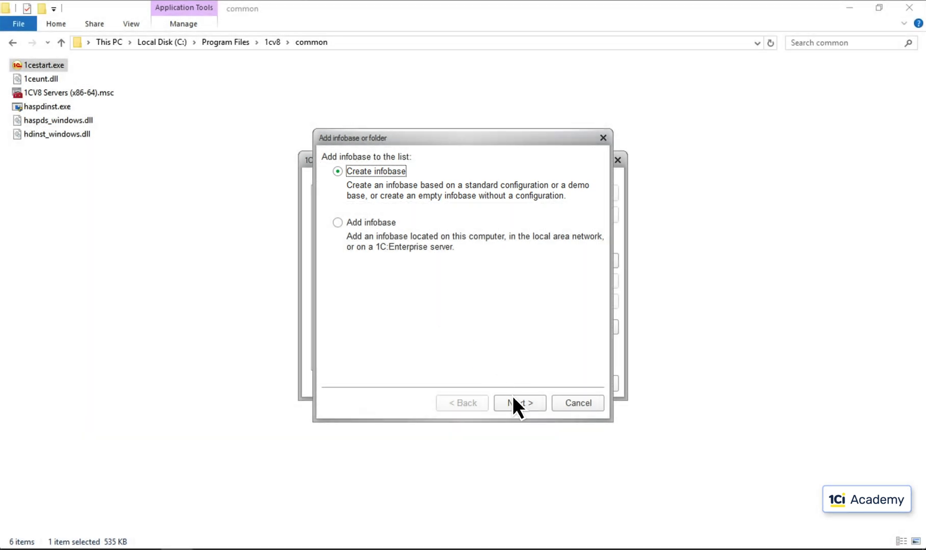
click(518, 403)
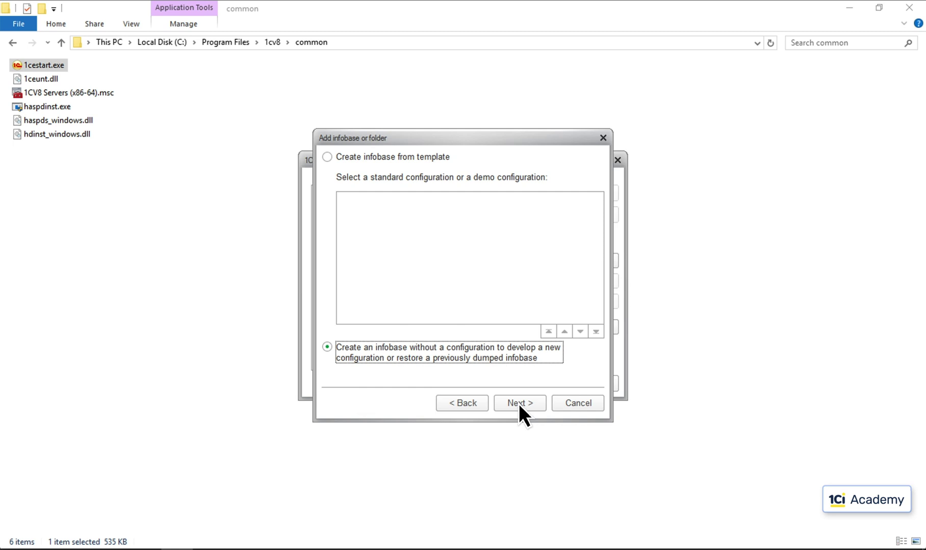
click(518, 404)
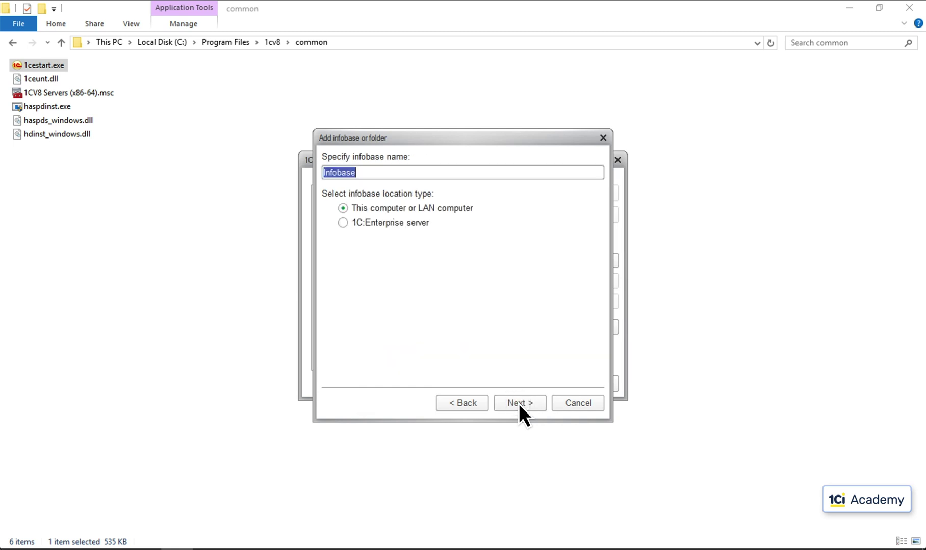
Step: Name the infobase 'Convenince' with default location and language, then open it in Designer
text(Convenince)
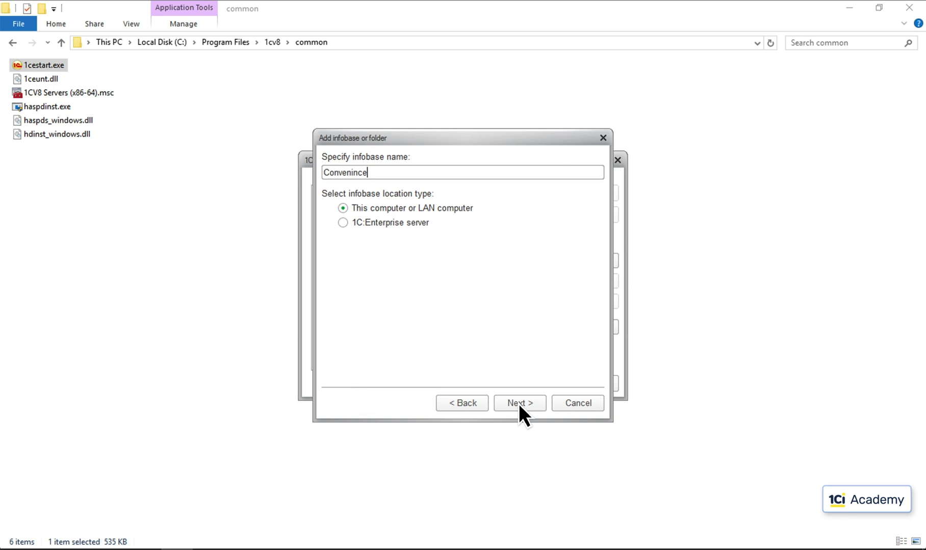
click(518, 404)
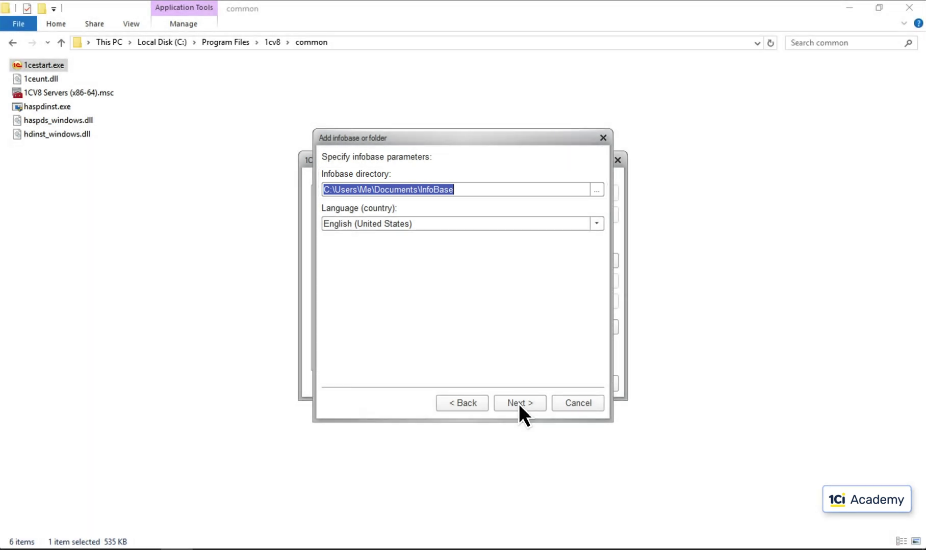
click(519, 403)
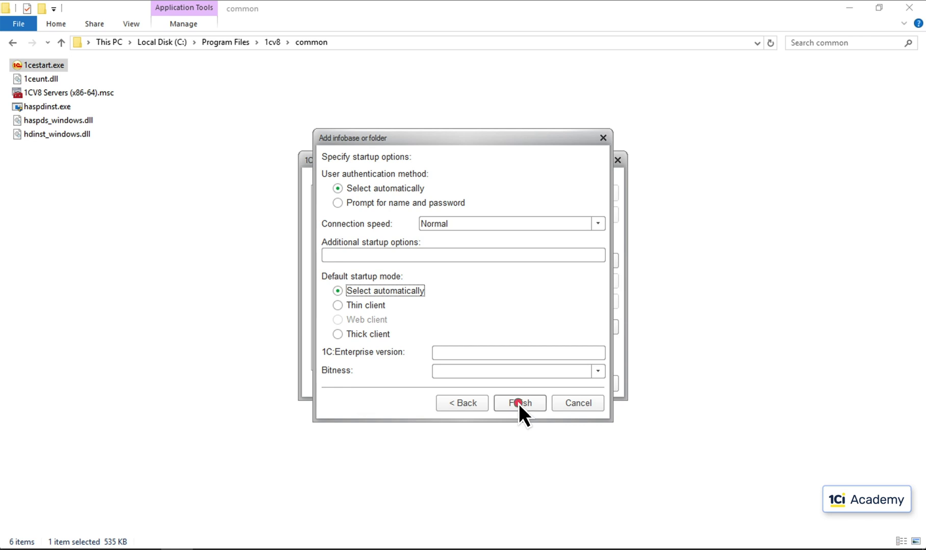
click(518, 404)
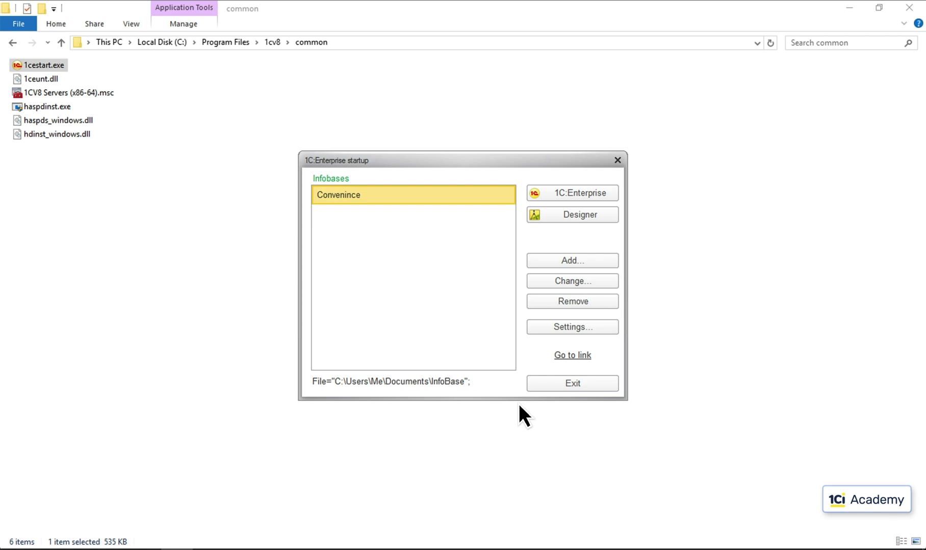
click(587, 218)
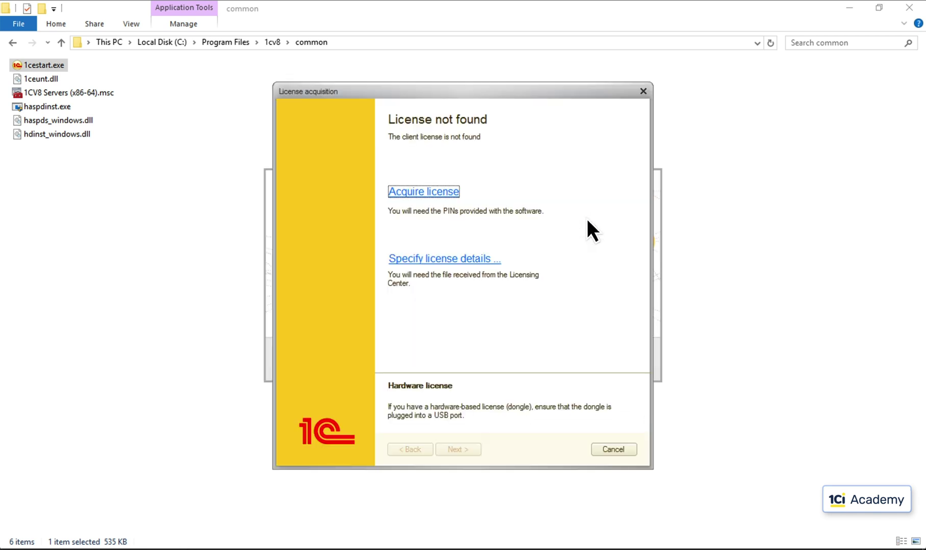